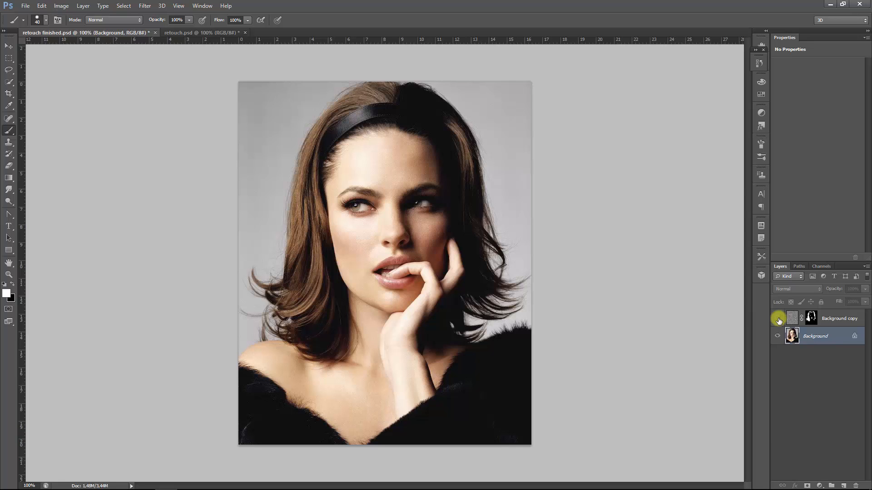
Compare the finished portrait with and without its Background copy layer by toggling that layer's visibility.
{"action": "left_click", "coordinate": [777, 319]}
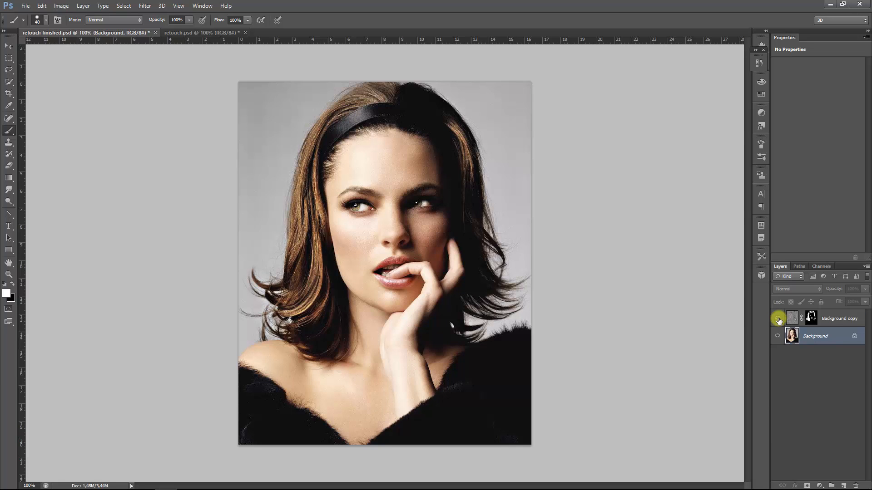
{"action": "left_click", "coordinate": [778, 319]}
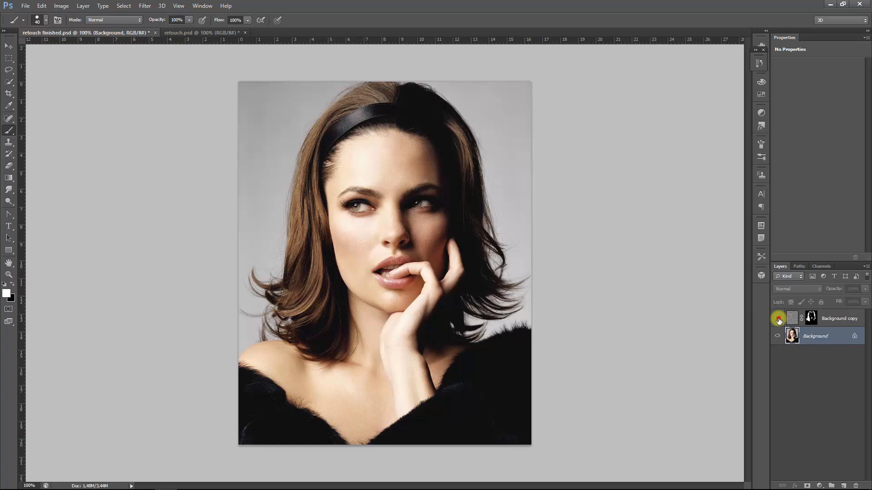
{"action": "left_click", "coordinate": [778, 319]}
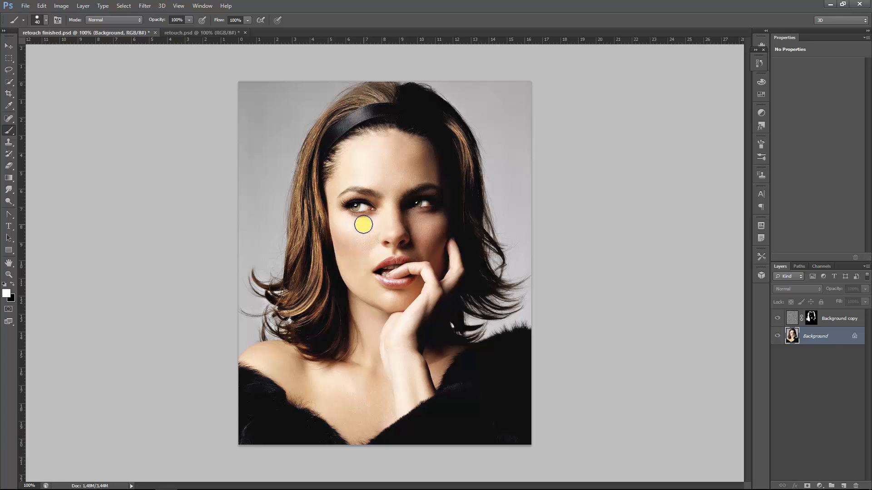
{"action": "left_click", "coordinate": [778, 320]}
{"action": "left_click", "coordinate": [777, 318]}
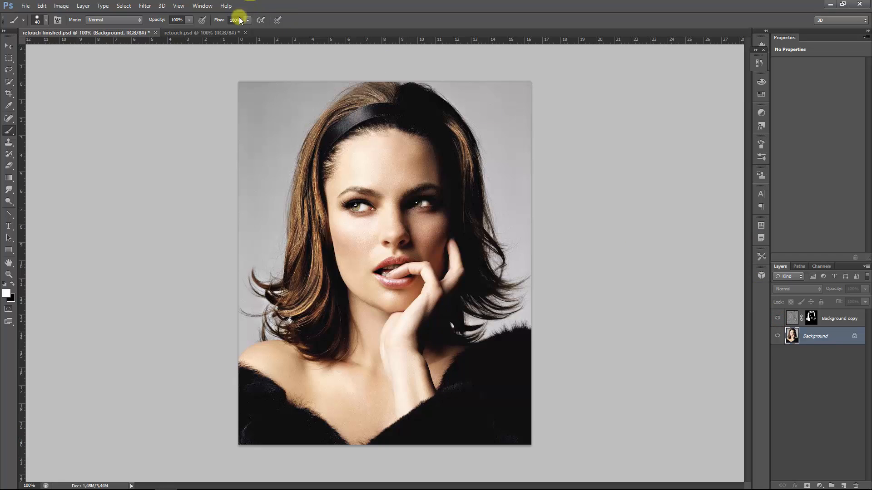
Switch to the retouch.psd document and duplicate its Background layer.
{"action": "left_click", "coordinate": [217, 33]}
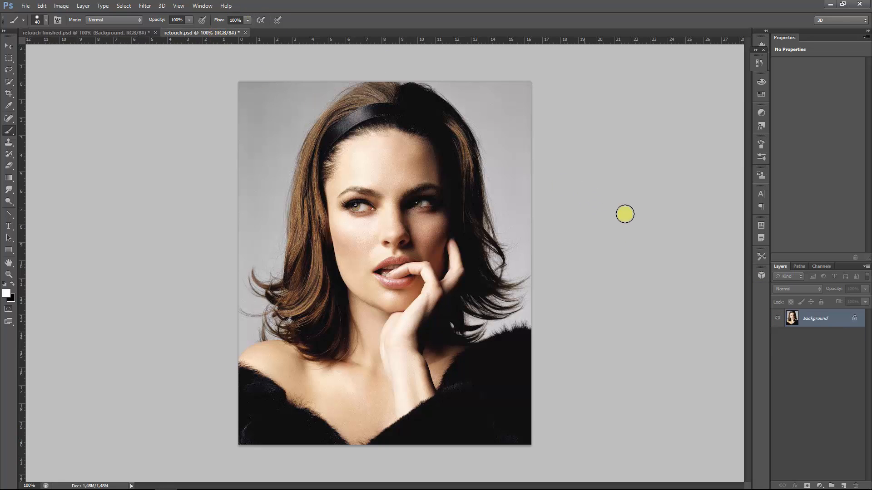
{"action": "left_click_drag", "start_coordinate": [819, 315], "coordinate": [840, 485]}
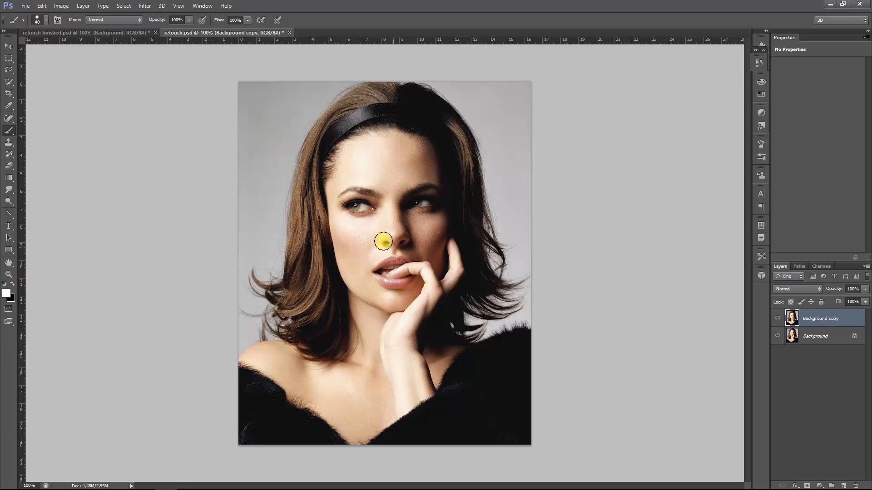
Apply the High Pass filter to the Background copy layer with a radius of 10 pixels.
{"action": "left_click", "coordinate": [123, 5]}
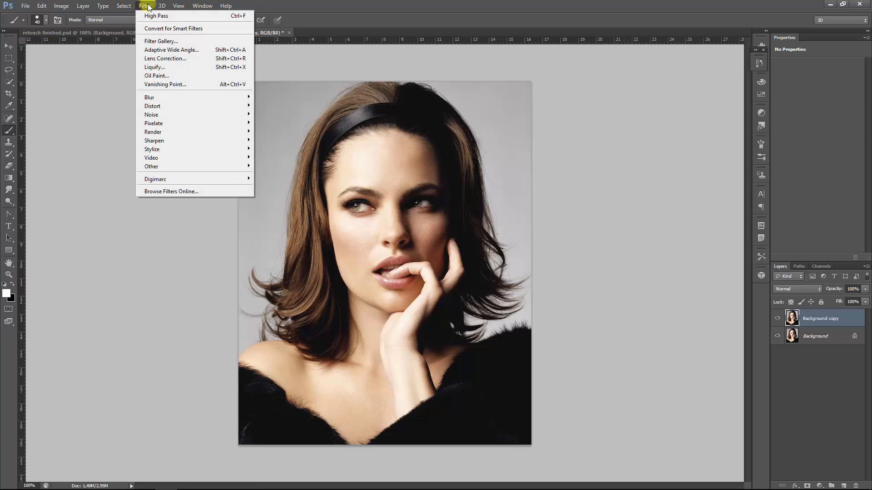
{"action": "mouse_move", "coordinate": [171, 166]}
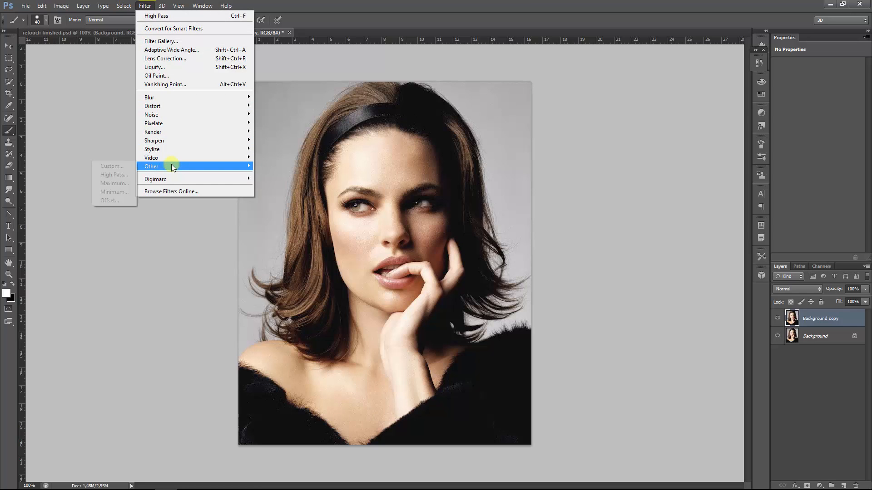
{"action": "left_click", "coordinate": [117, 176]}
{"action": "left_click_drag", "start_coordinate": [410, 180], "coordinate": [581, 186]}
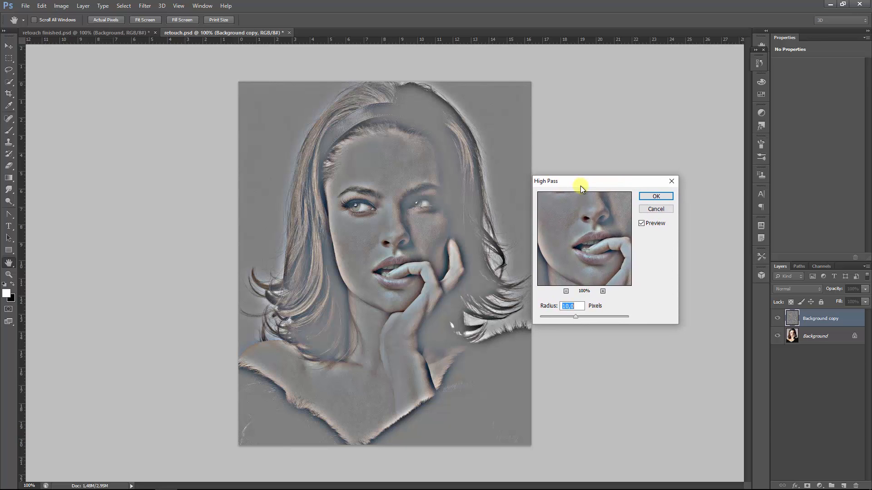
{"action": "left_click_drag", "start_coordinate": [562, 318], "coordinate": [539, 318]}
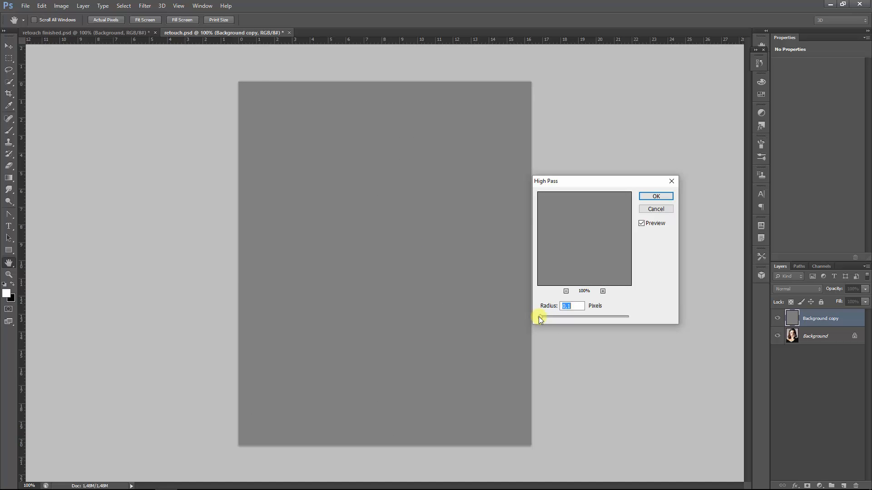
{"action": "left_click_drag", "start_coordinate": [550, 317], "coordinate": [630, 322]}
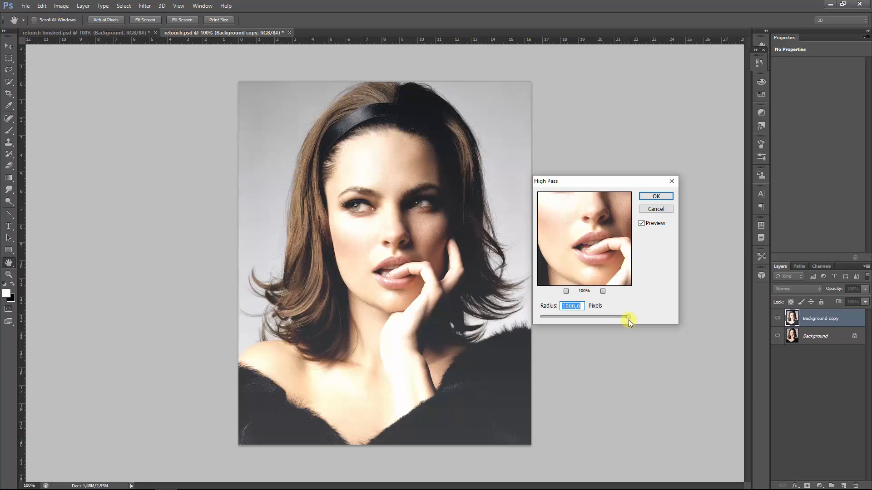
{"action": "left_click_drag", "start_coordinate": [628, 318], "coordinate": [574, 321]}
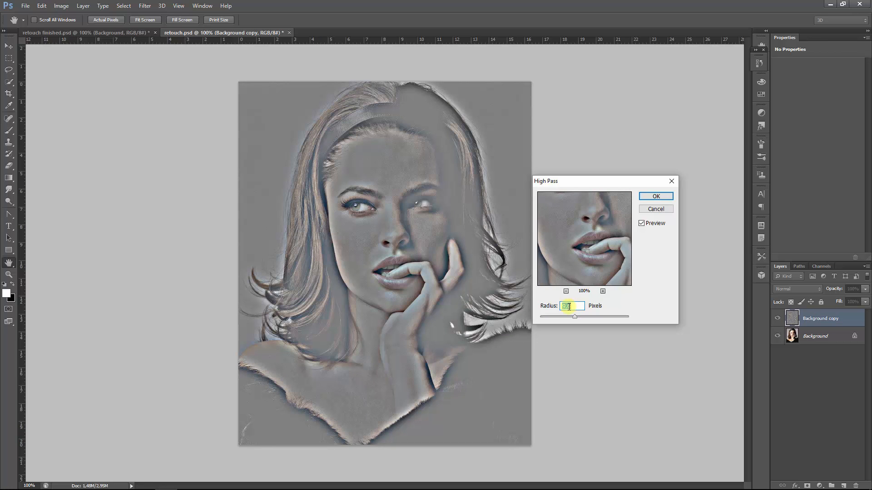
{"action": "type", "text": "10"}
{"action": "left_click", "coordinate": [654, 197]}
{"action": "key", "text": "b"}
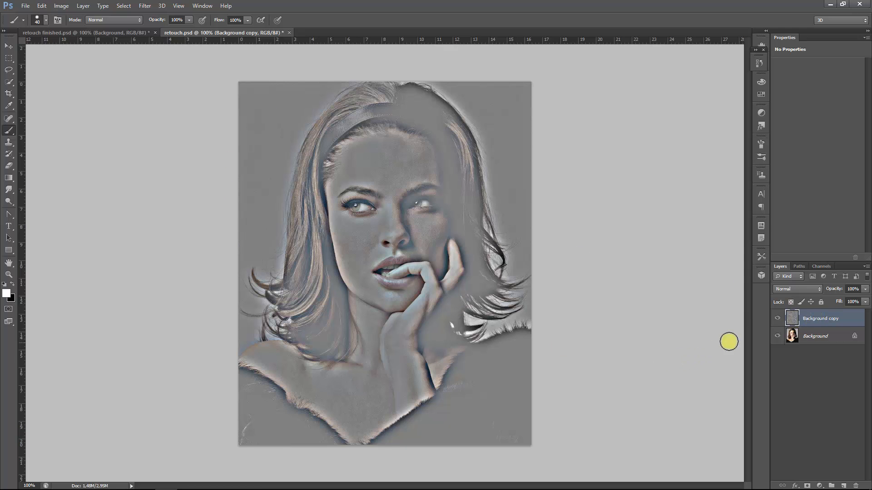
Set the Background copy layer's blend mode to Overlay and compare the portrait with that layer hidden and shown.
{"action": "left_click", "coordinate": [804, 289]}
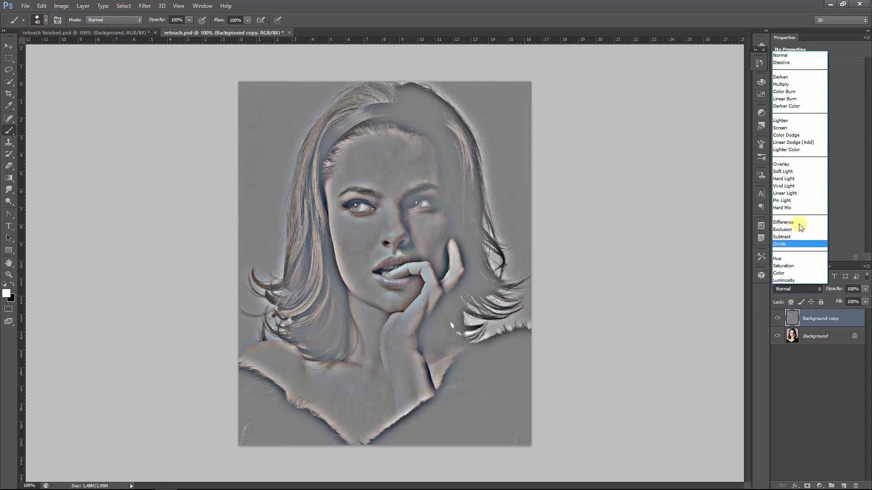
{"action": "left_click", "coordinate": [793, 165]}
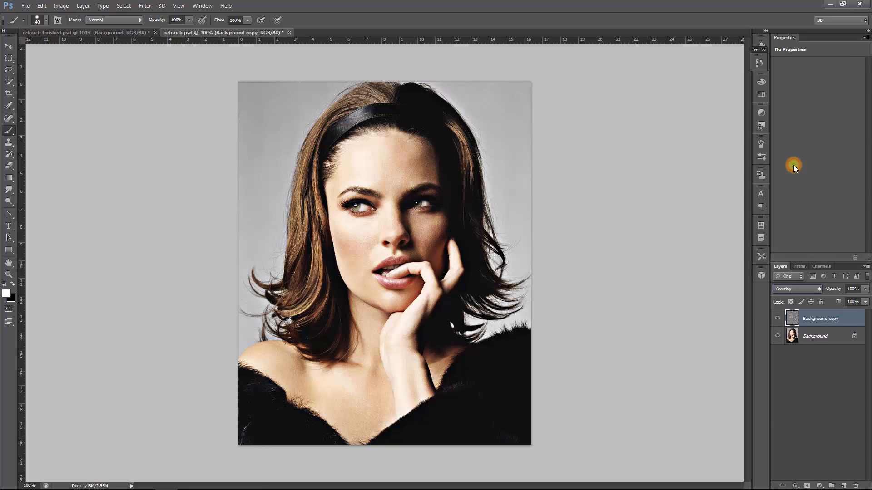
{"action": "left_click", "coordinate": [777, 321]}
{"action": "left_click", "coordinate": [778, 320]}
{"action": "left_click", "coordinate": [778, 321]}
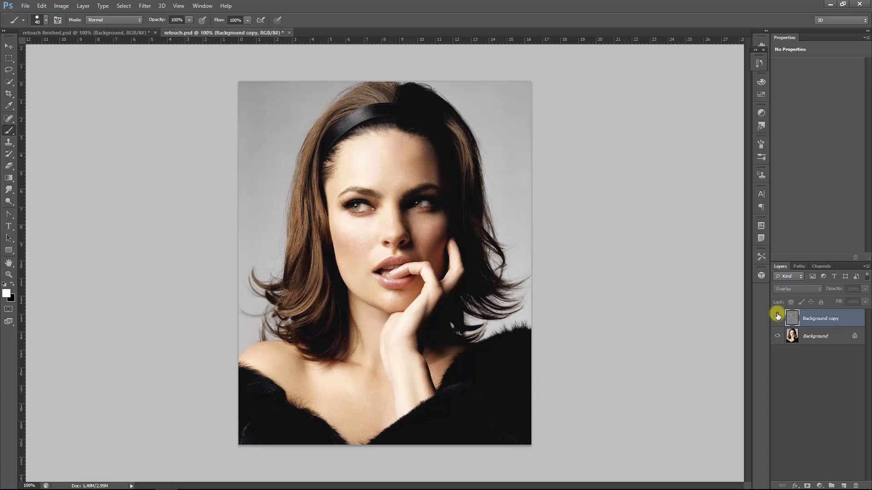
{"action": "left_click", "coordinate": [777, 318]}
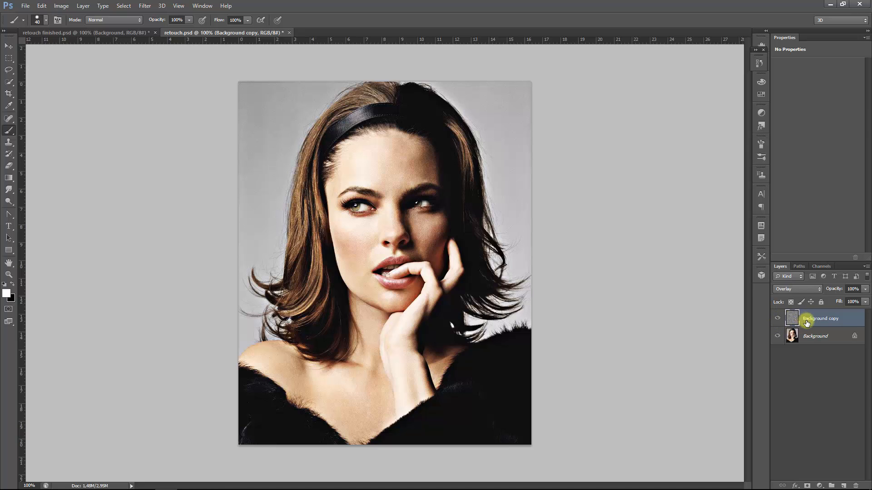
Try painting black on a layer mask over the face, hand and chest skin, and delete that mask.
{"action": "left_click", "coordinate": [808, 486]}
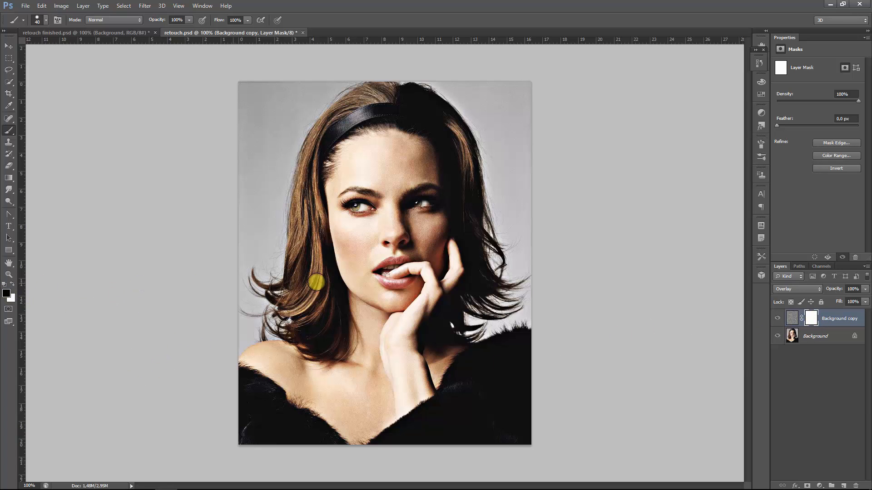
{"action": "mouse_move", "coordinate": [351, 243]}
{"action": "left_mouse_down"}
{"action": "mouse_move", "coordinate": [380, 230]}
{"action": "mouse_move", "coordinate": [420, 237]}
{"action": "mouse_move", "coordinate": [430, 228]}
{"action": "mouse_move", "coordinate": [396, 223]}
{"action": "mouse_move", "coordinate": [360, 245]}
{"action": "left_mouse_up"}
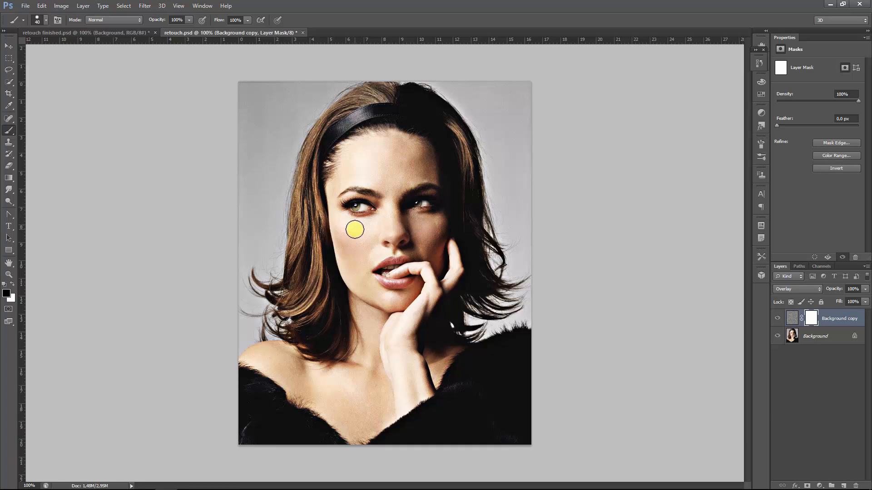
{"action": "mouse_move", "coordinate": [382, 307]}
{"action": "left_mouse_down"}
{"action": "mouse_move", "coordinate": [403, 304]}
{"action": "mouse_move", "coordinate": [378, 298]}
{"action": "mouse_move", "coordinate": [360, 277]}
{"action": "mouse_move", "coordinate": [382, 309]}
{"action": "mouse_move", "coordinate": [411, 299]}
{"action": "left_mouse_up"}
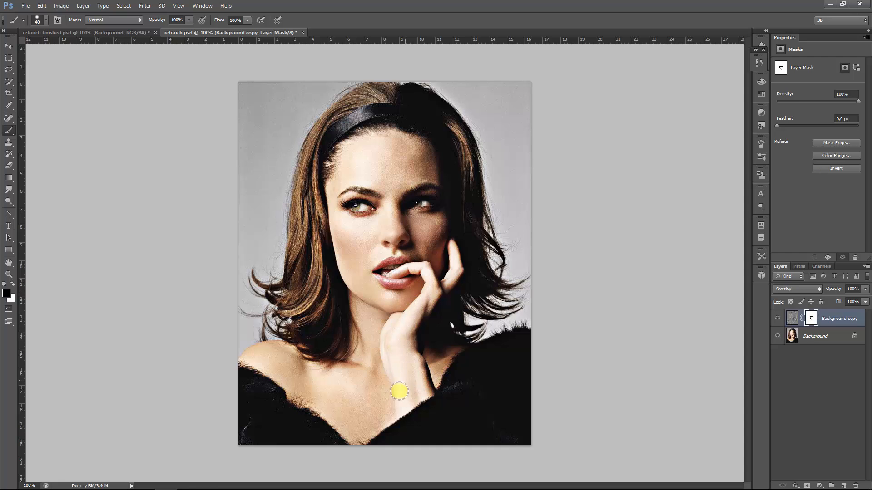
{"action": "mouse_move", "coordinate": [370, 379]}
{"action": "left_mouse_down"}
{"action": "mouse_move", "coordinate": [386, 335]}
{"action": "mouse_move", "coordinate": [377, 317]}
{"action": "mouse_move", "coordinate": [380, 333]}
{"action": "left_mouse_up"}
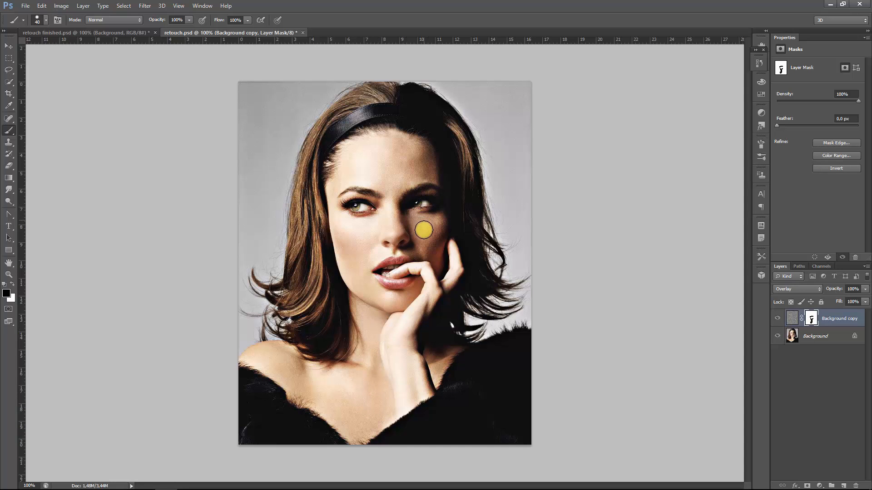
{"action": "left_click", "coordinate": [396, 163]}
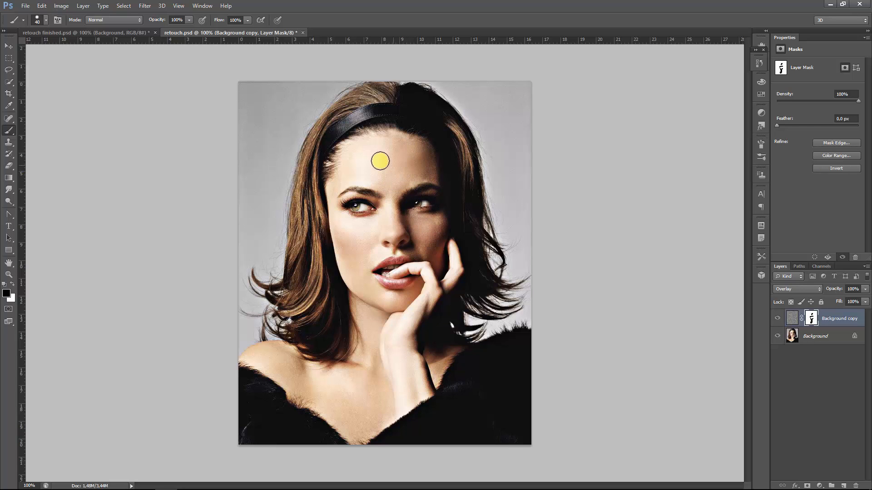
{"action": "right_click", "coordinate": [813, 319]}
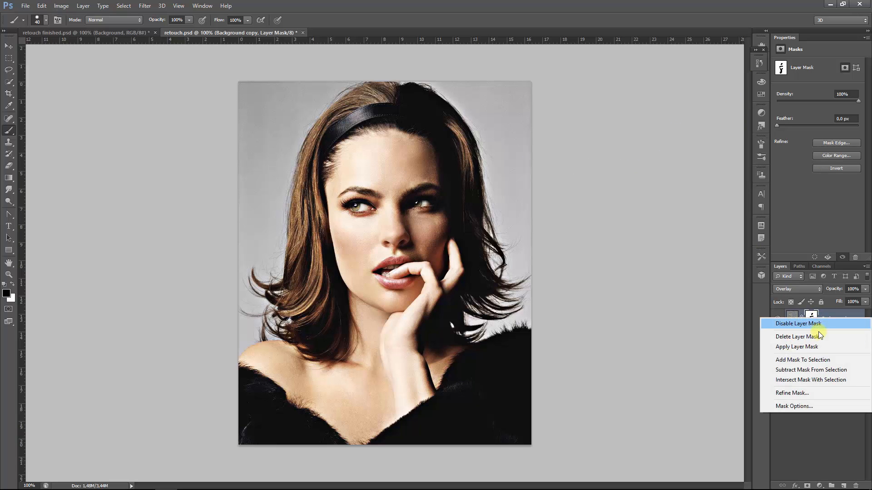
{"action": "left_click", "coordinate": [813, 337]}
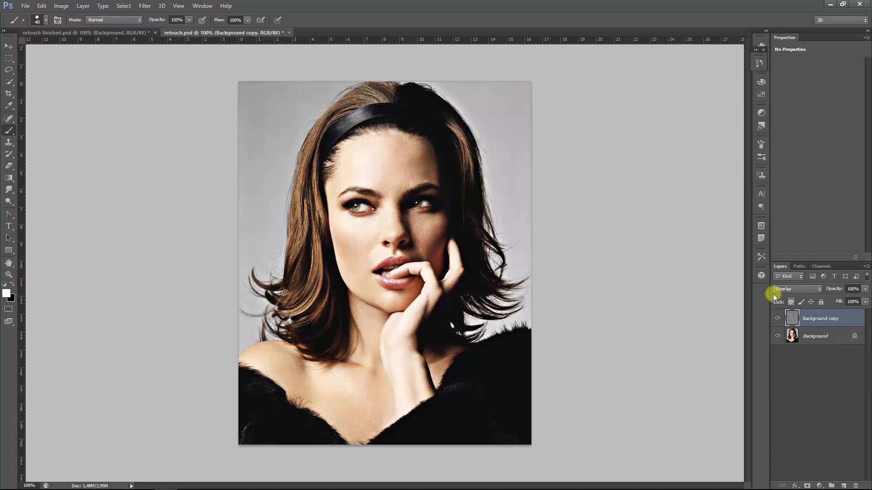
Add a layer mask to the Background copy layer and fill it with black at 100% opacity in Normal mode.
{"action": "left_click", "coordinate": [808, 486]}
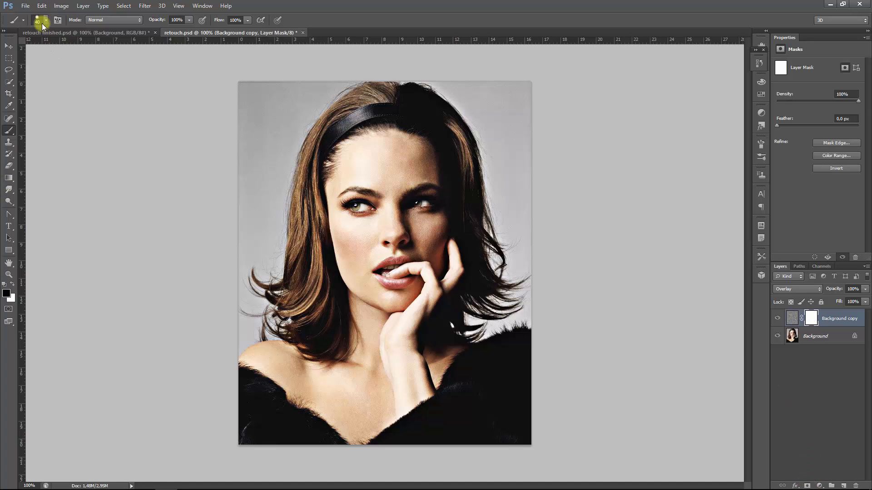
{"action": "left_click", "coordinate": [42, 6]}
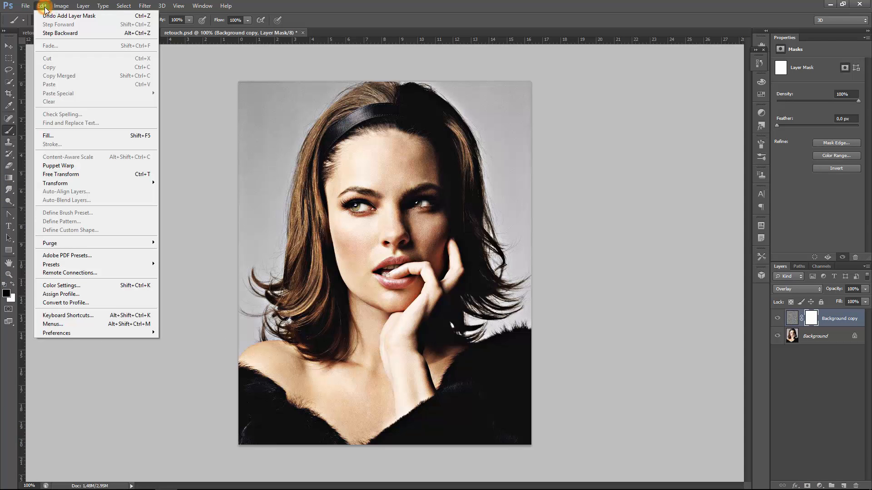
{"action": "left_click", "coordinate": [51, 135]}
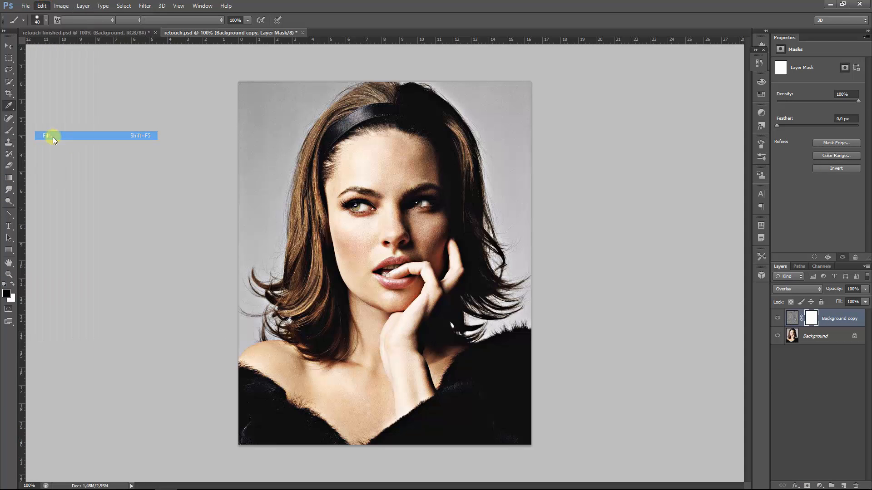
{"action": "left_click", "coordinate": [455, 220]}
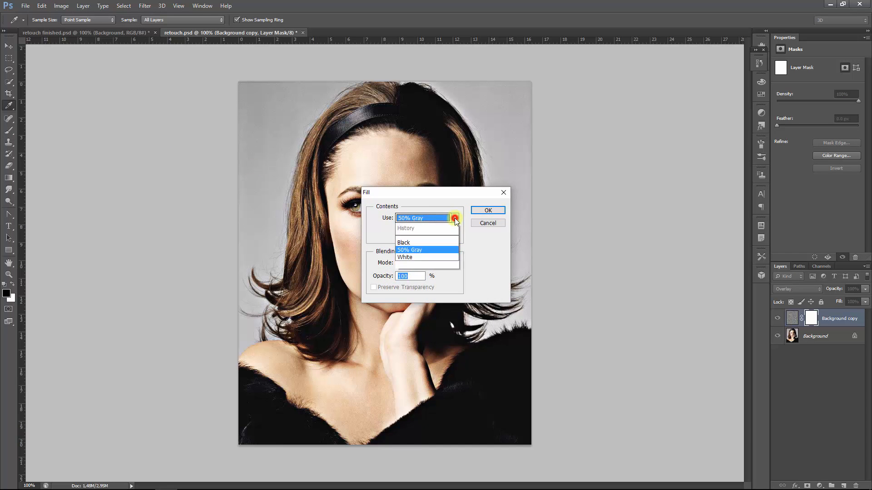
{"action": "left_click", "coordinate": [426, 286]}
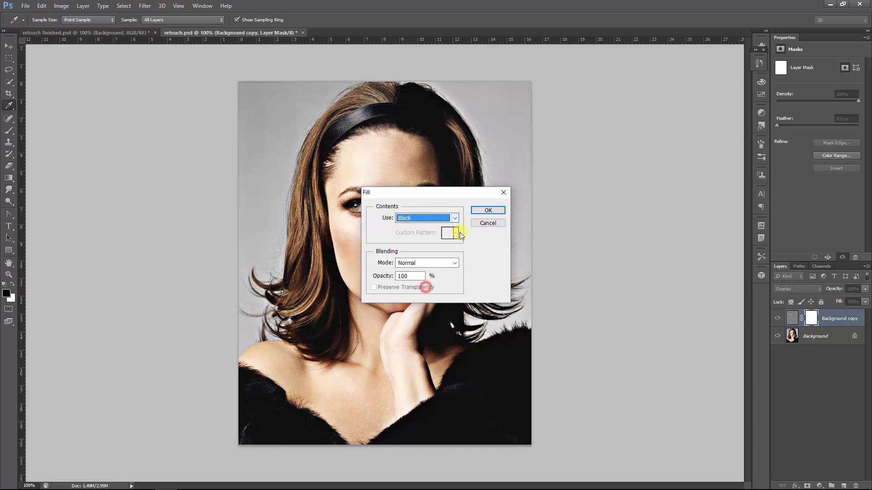
{"action": "left_click", "coordinate": [487, 211]}
{"action": "key", "text": "b"}
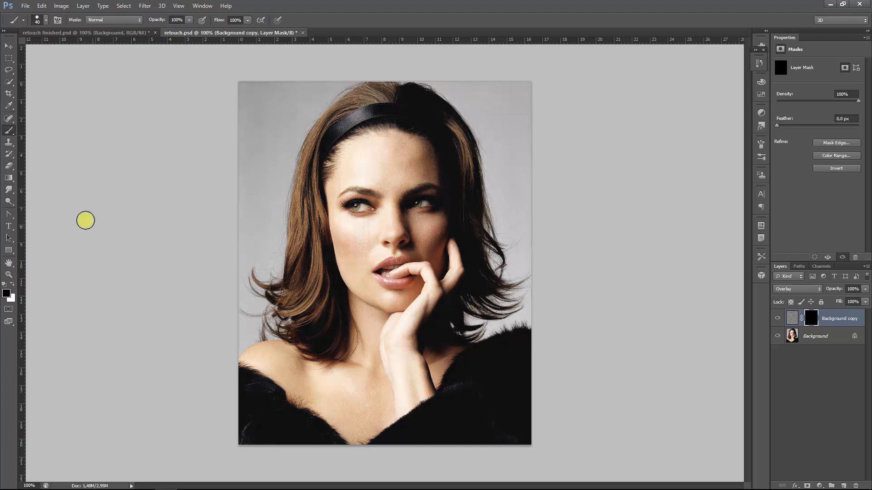
{"action": "left_click", "coordinate": [9, 176]}
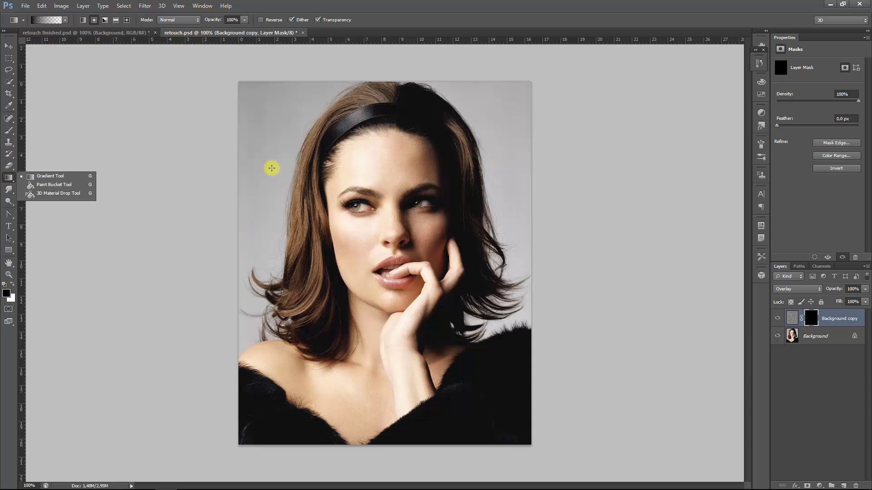
{"action": "left_click", "coordinate": [8, 176]}
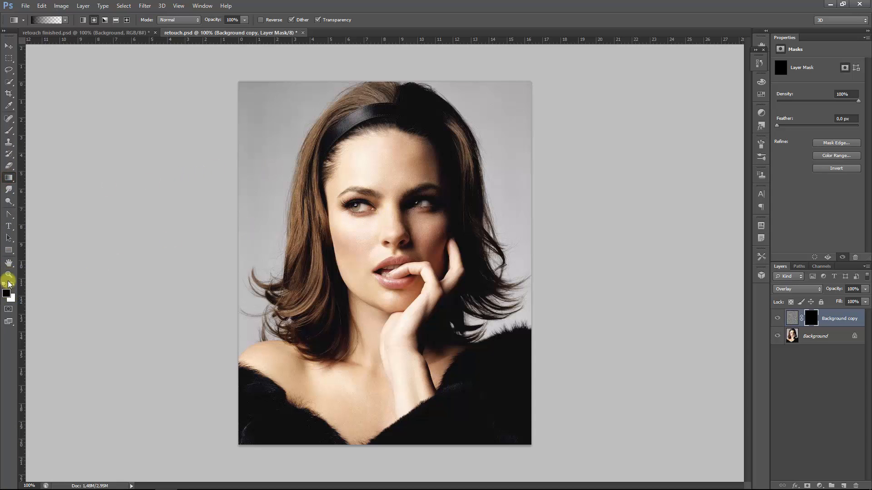
{"action": "left_click", "coordinate": [8, 130]}
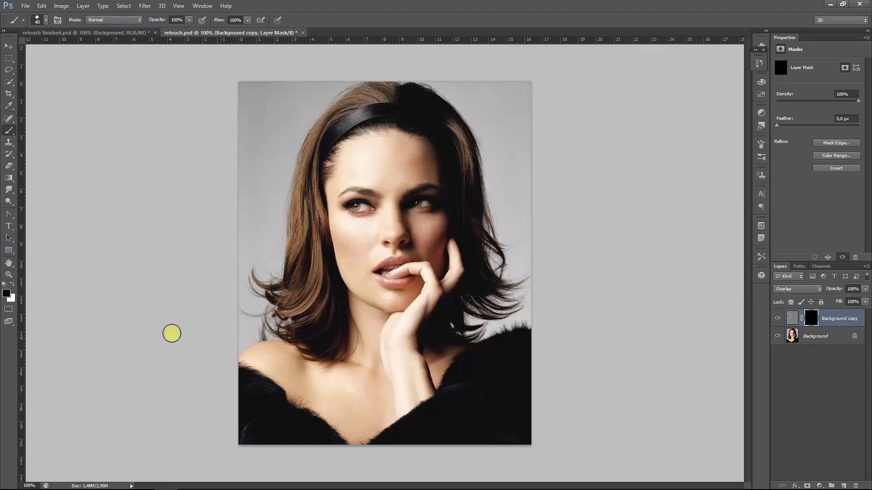
Paint white on the layer mask over the iris and white of the brightly lit eye with a 5 px brush.
{"action": "left_click", "coordinate": [12, 284]}
{"action": "key", "text": "ctrl+plus"}
{"action": "key", "text": "ctrl+plus"}
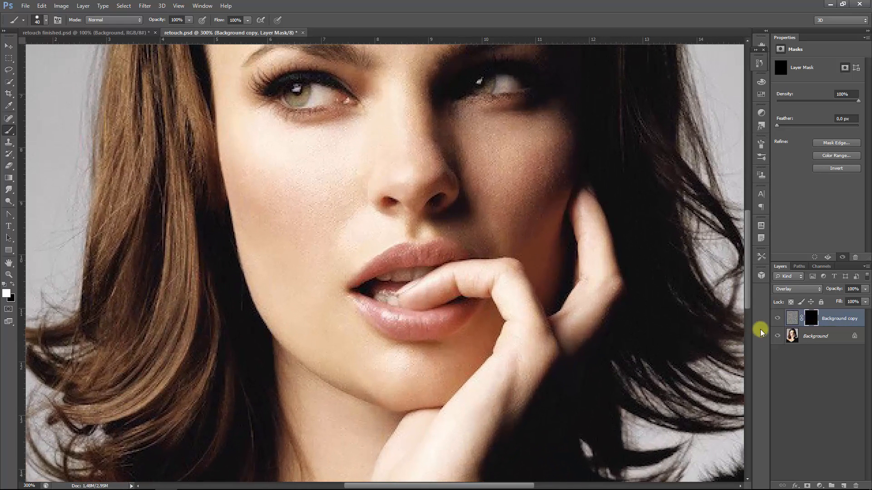
{"action": "left_click_drag", "start_coordinate": [302, 200], "coordinate": [323, 342]}
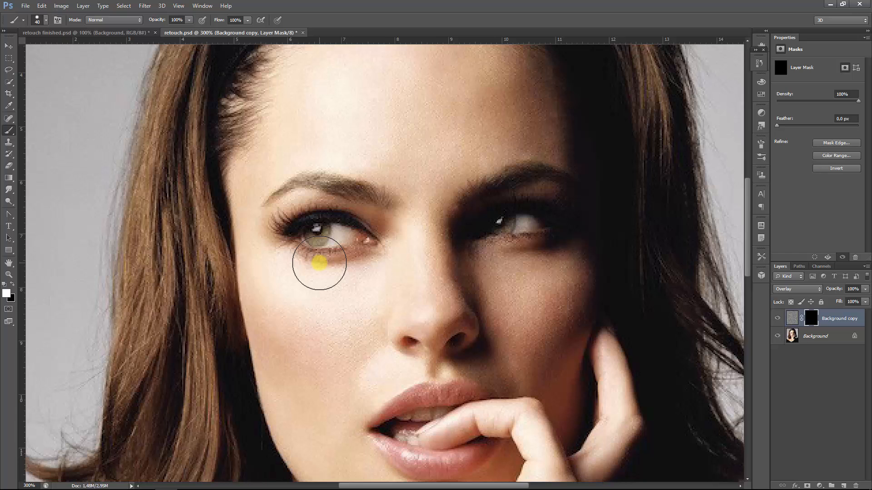
{"action": "key", "text": "bracketleft"}
{"action": "key", "text": "bracketleft"}
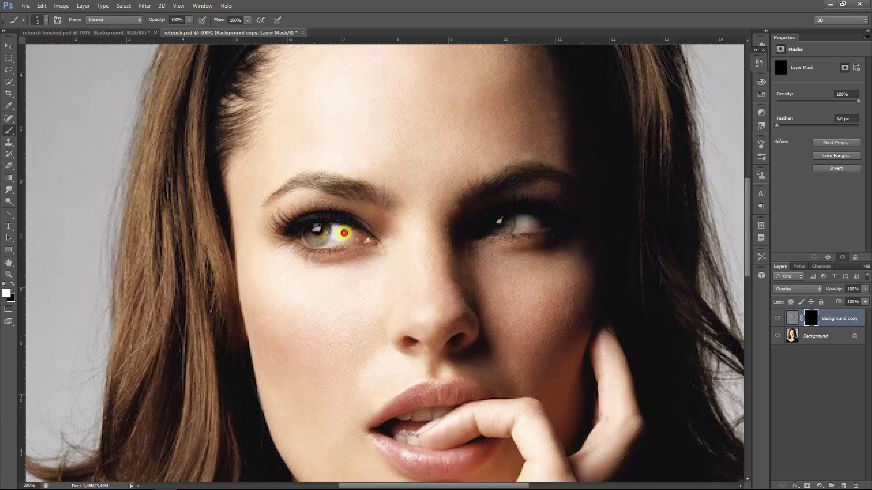
{"action": "mouse_move", "coordinate": [330, 238]}
{"action": "left_mouse_down"}
{"action": "mouse_move", "coordinate": [368, 240]}
{"action": "mouse_move", "coordinate": [340, 230]}
{"action": "mouse_move", "coordinate": [307, 230]}
{"action": "mouse_move", "coordinate": [331, 239]}
{"action": "mouse_move", "coordinate": [307, 237]}
{"action": "mouse_move", "coordinate": [323, 243]}
{"action": "mouse_move", "coordinate": [300, 234]}
{"action": "left_mouse_up"}
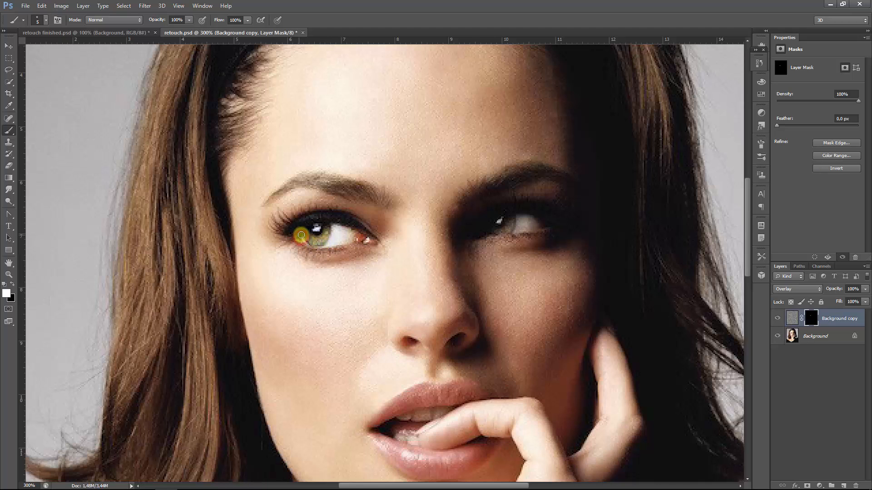
{"action": "left_click", "coordinate": [300, 230]}
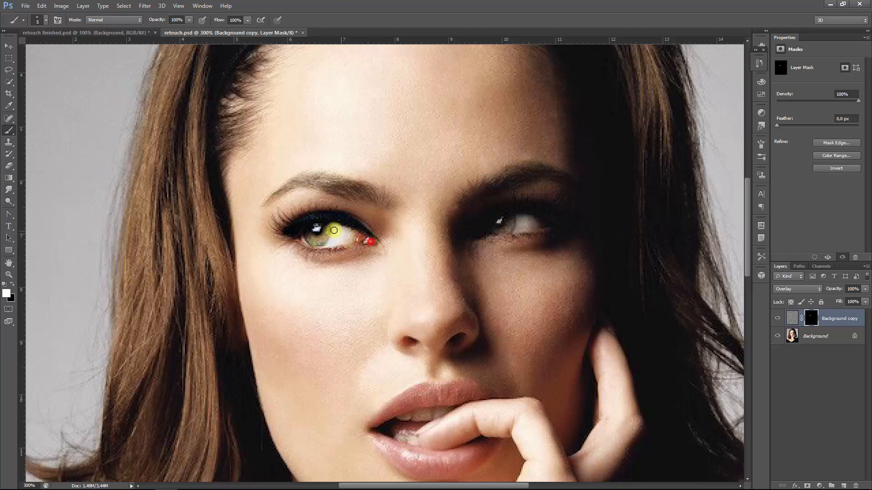
Paint white on the mask along the brightly lit eye's lashes and lid line with a 1 px brush.
{"action": "key", "text": "bracketleft"}
{"action": "key", "text": "bracketleft"}
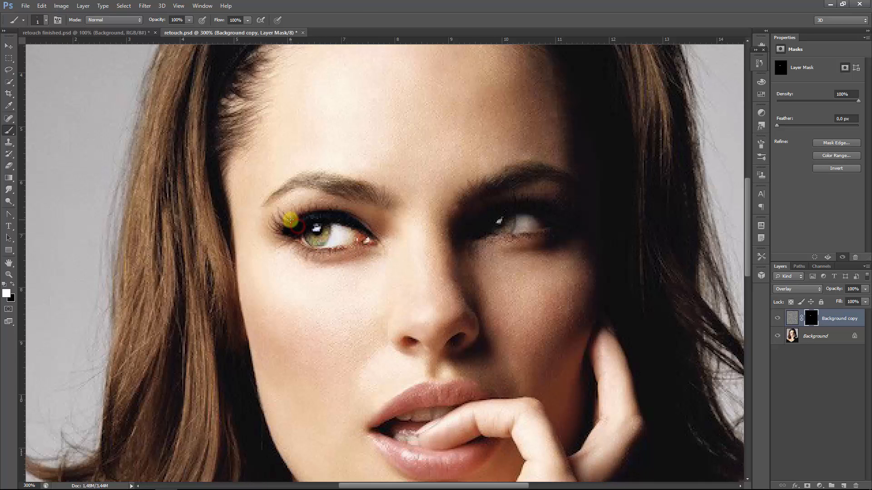
{"action": "mouse_move", "coordinate": [281, 220]}
{"action": "left_mouse_down"}
{"action": "mouse_move", "coordinate": [284, 230]}
{"action": "mouse_move", "coordinate": [314, 216]}
{"action": "mouse_move", "coordinate": [361, 231]}
{"action": "left_mouse_up"}
{"action": "left_click_drag", "start_coordinate": [289, 230], "coordinate": [269, 228]}
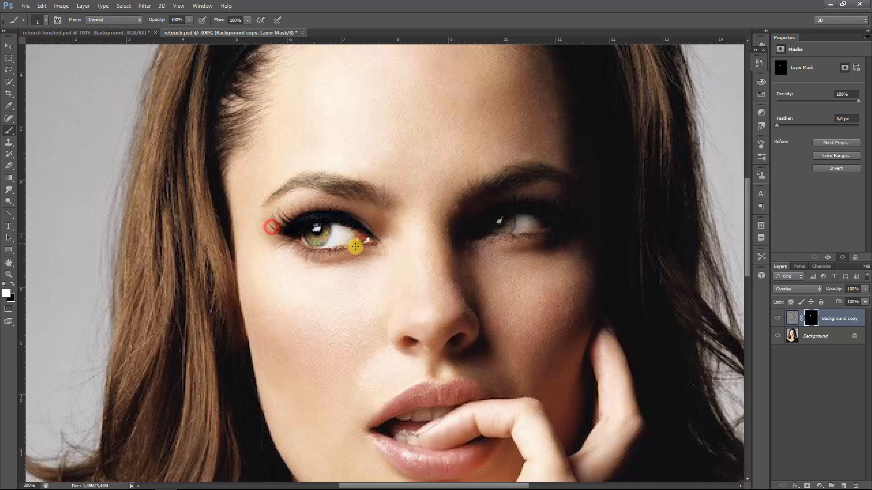
Paint white on the mask over the iris and white of the shadowed eye with a 3 px brush.
{"action": "key", "text": "bracketright"}
{"action": "key", "text": "bracketright"}
{"action": "key", "text": "bracketright"}
{"action": "key", "text": "bracketright"}
{"action": "mouse_move", "coordinate": [511, 226]}
{"action": "left_mouse_down"}
{"action": "mouse_move", "coordinate": [541, 225]}
{"action": "mouse_move", "coordinate": [480, 230]}
{"action": "left_mouse_up"}
{"action": "left_click_drag", "start_coordinate": [518, 213], "coordinate": [544, 222]}
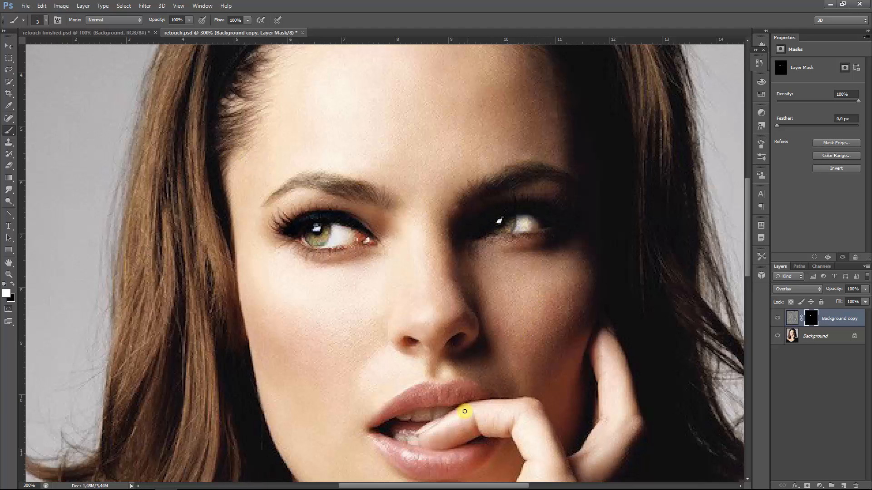
{"action": "left_click_drag", "start_coordinate": [360, 384], "coordinate": [334, 263]}
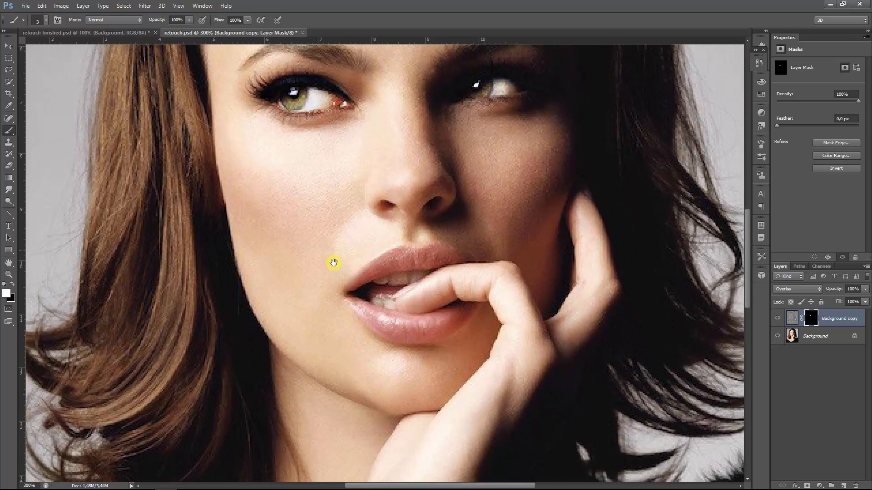